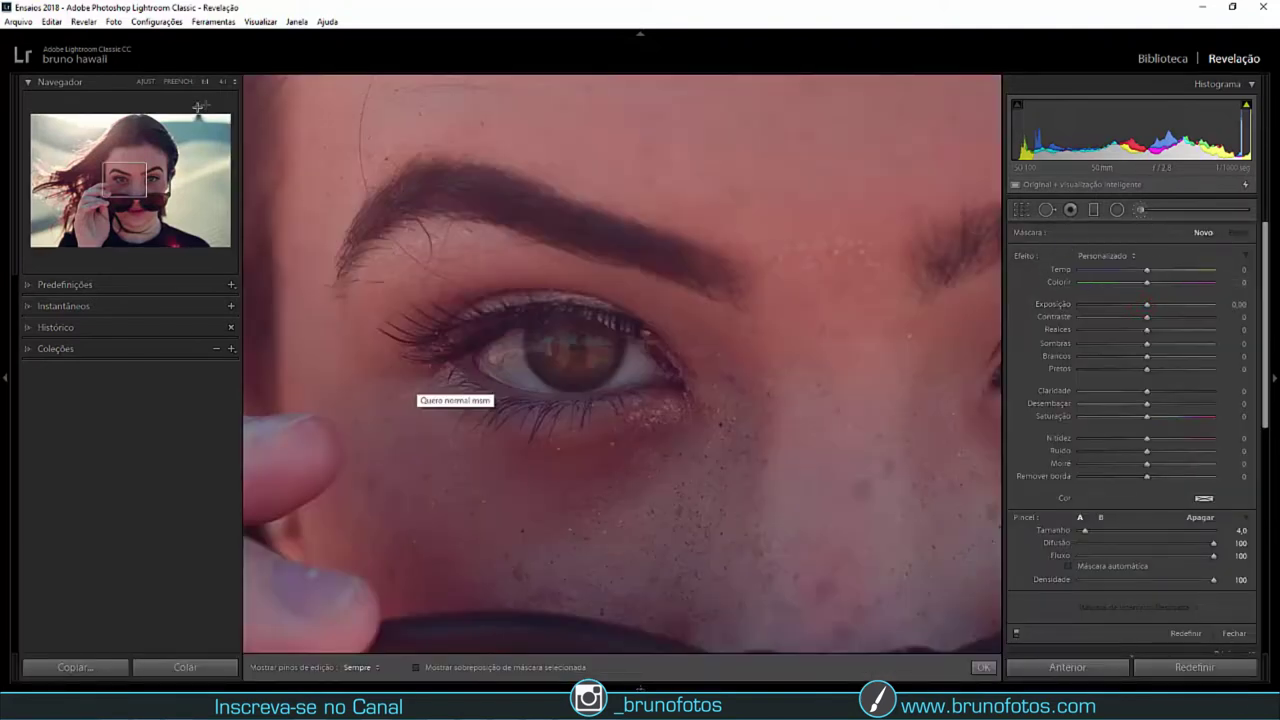
Step: Magnify the view onto the woman's left eye and turn on the mask overlay
click(221, 84)
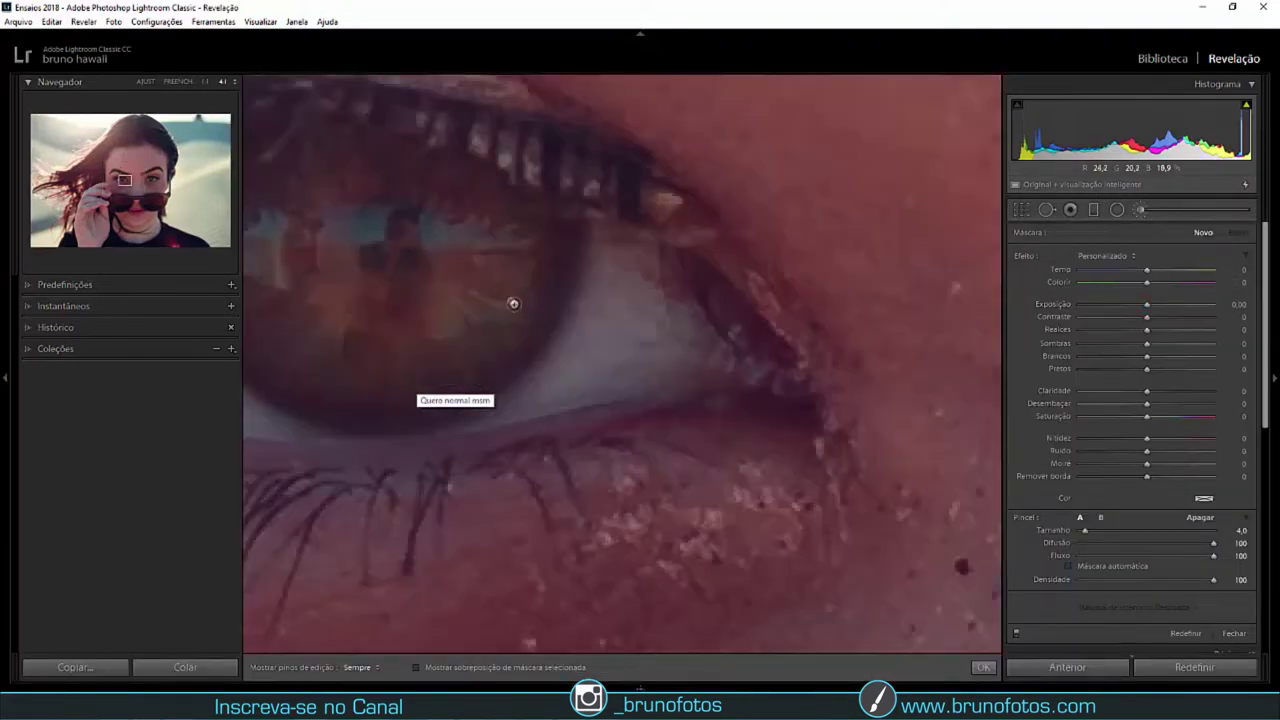
mouse_move(455, 272)
mouse_down()
mouse_move(598, 334)
mouse_move(686, 340)
mouse_up()
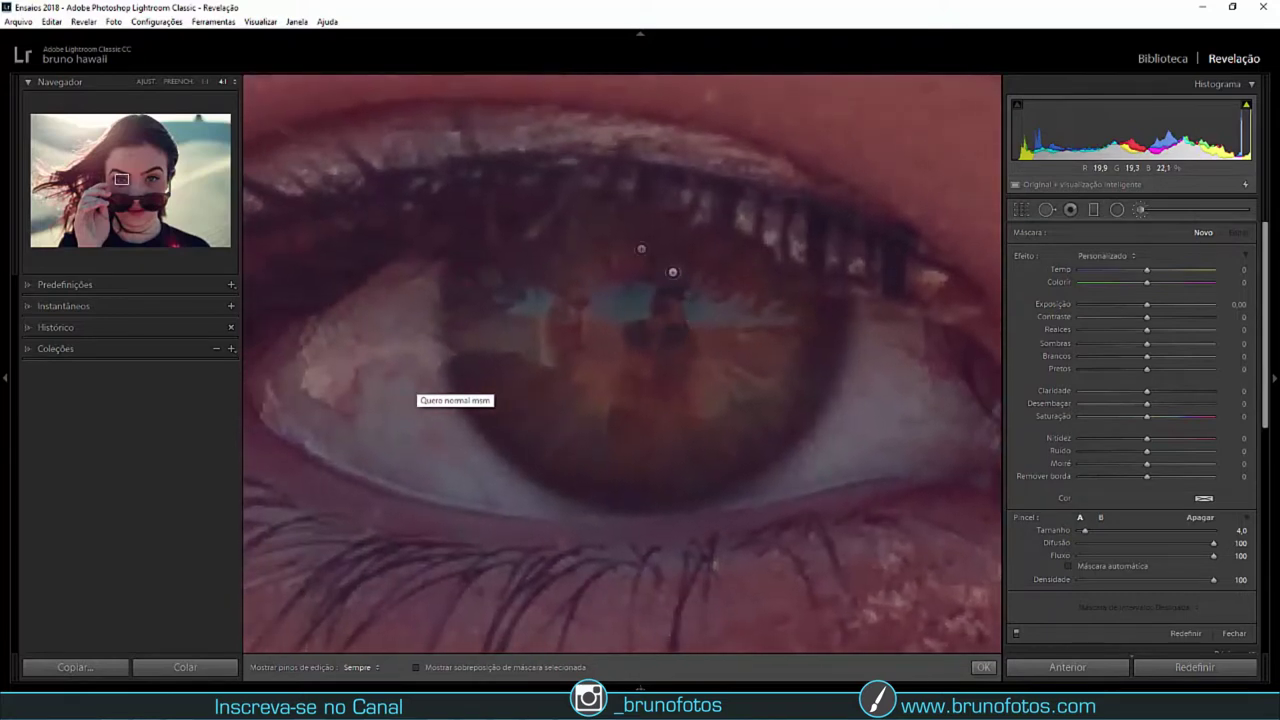
key(o)
Step: Place an iris brush mask pin, reposition it on the iris, and select it
click(545, 336)
drag(545, 336, 542, 394)
scroll(595, 418, down, 2)
mouse_move(595, 418)
mouse_down()
mouse_move(743, 343)
mouse_move(557, 378)
mouse_move(620, 408)
mouse_move(609, 394)
mouse_up()
drag(603, 404, 595, 404)
click(596, 424)
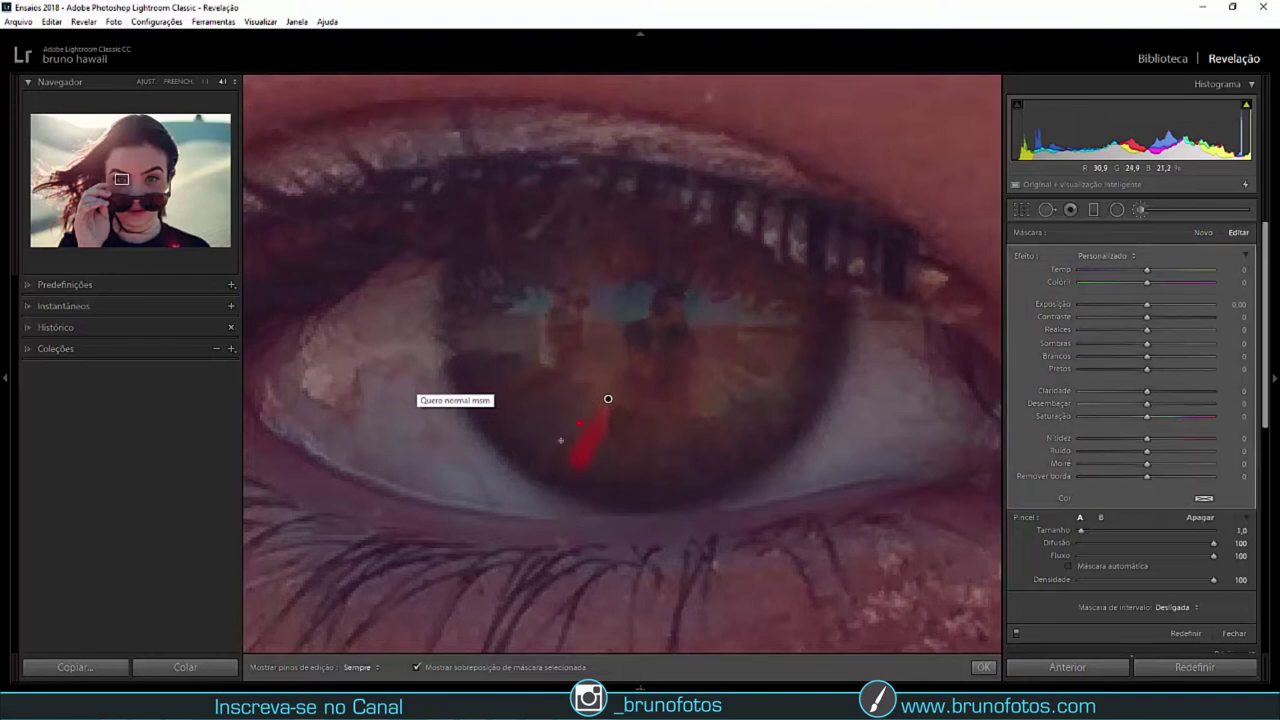
Step: Paint mask streaks along the iris's left edge, lower edge and upper right
key(ctrl+z)
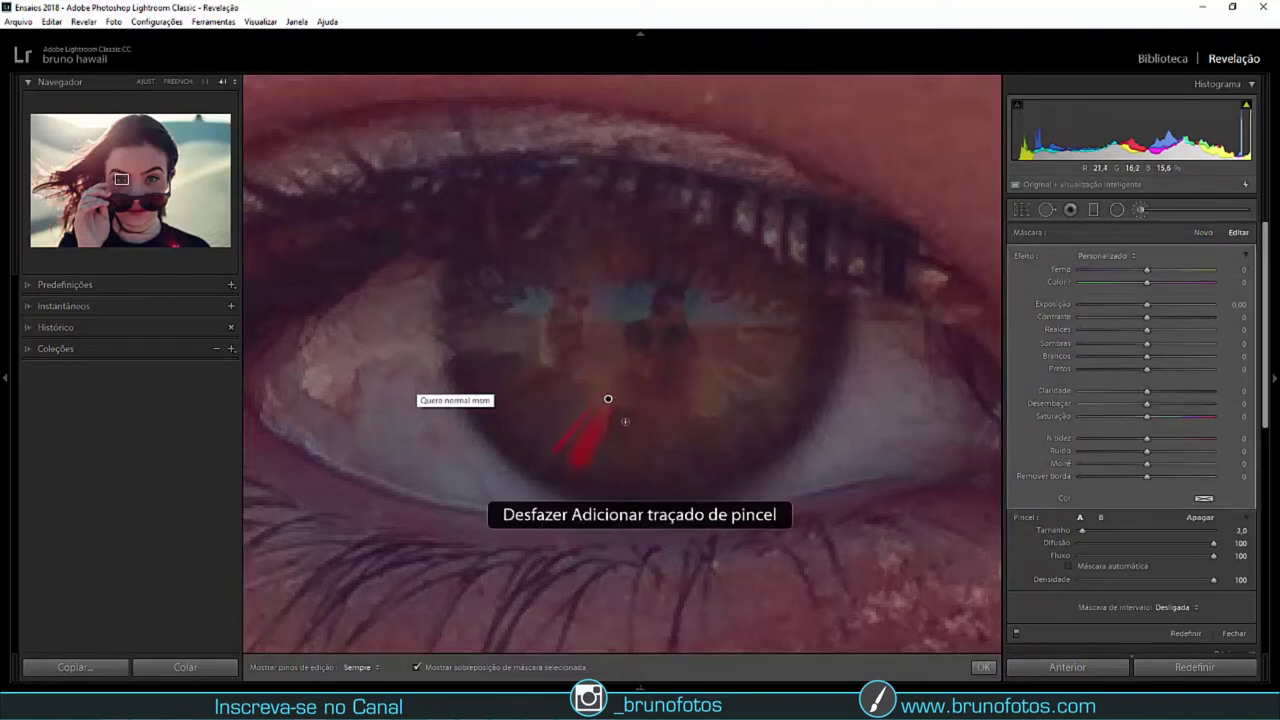
click(624, 445)
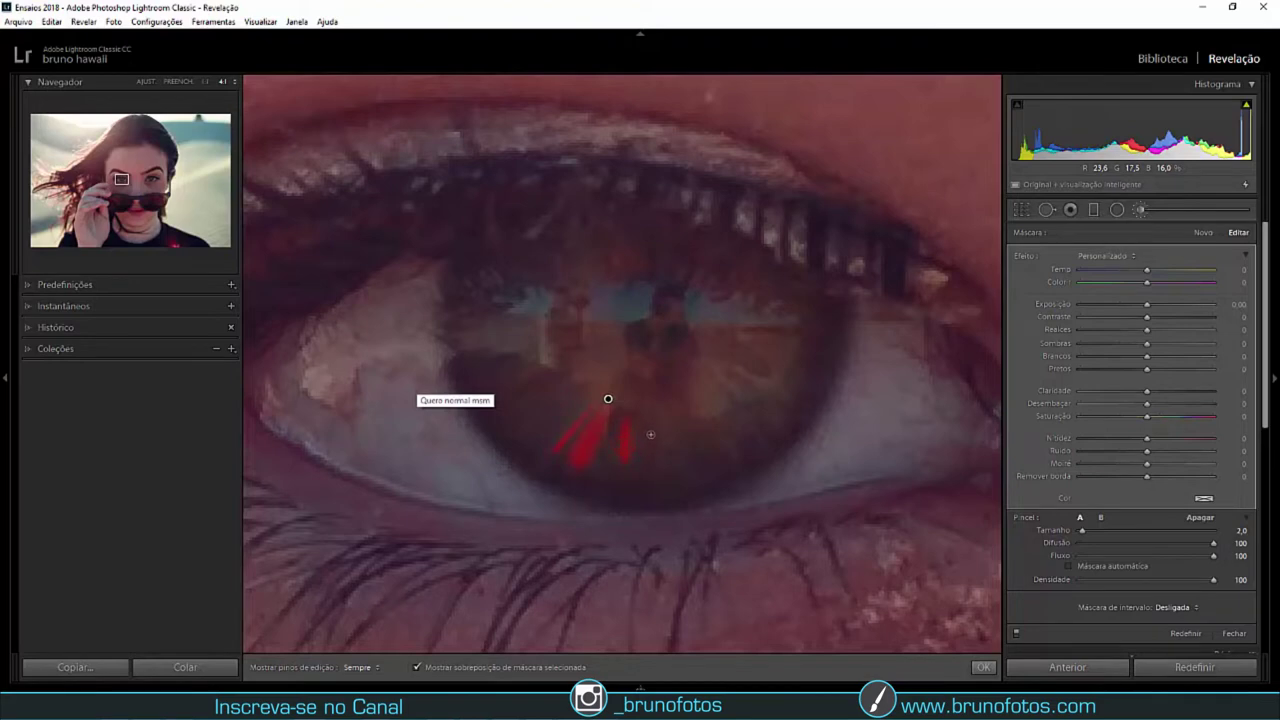
drag(495, 330, 548, 418)
drag(600, 466, 697, 460)
drag(747, 322, 779, 349)
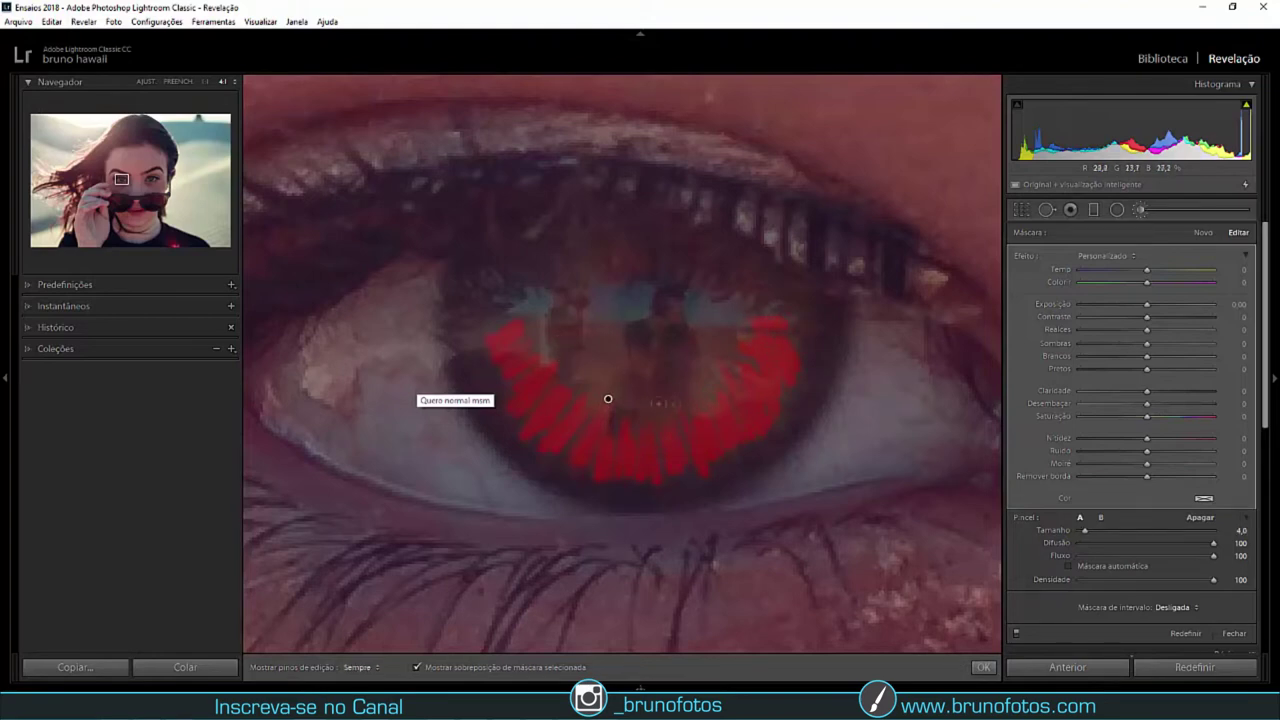
Step: Undo the last stroke with pins hidden, then turn off the red mask overlay
key(h)
key(ctrl+z)
key(h)
key(o)
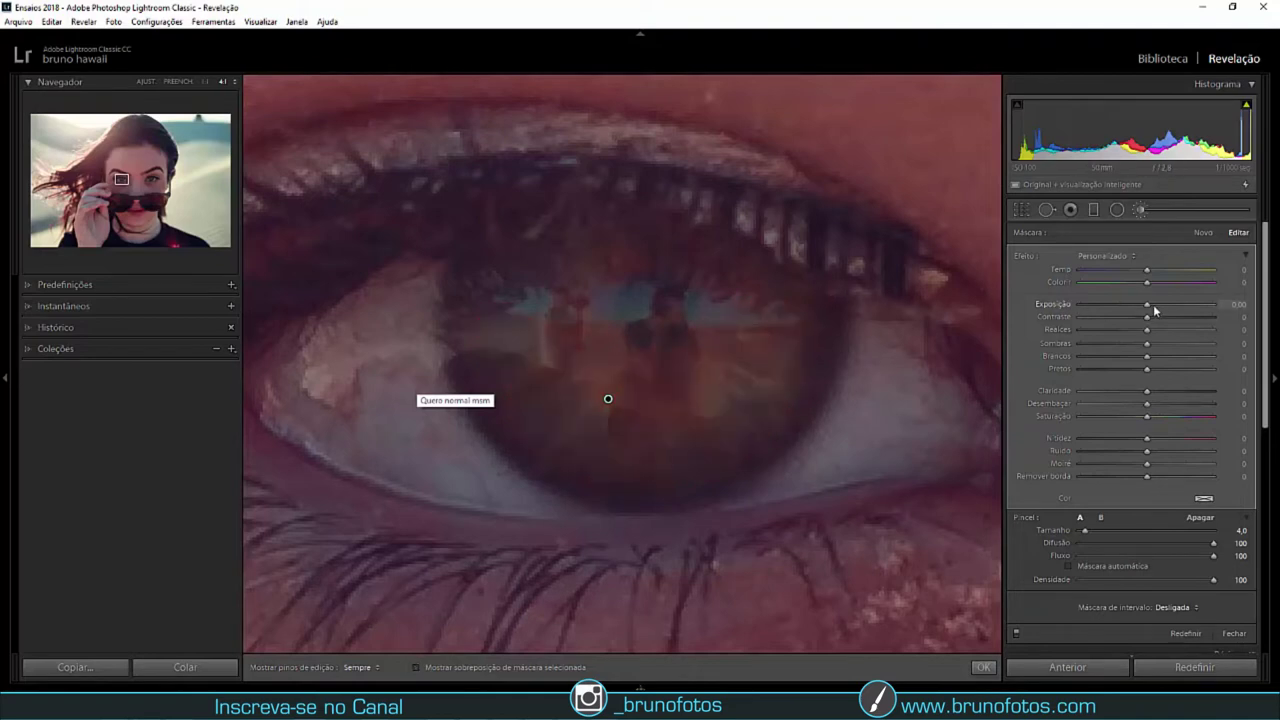
Step: Set the iris mask's exposure to 0.50 and clarity to 23
click(1161, 305)
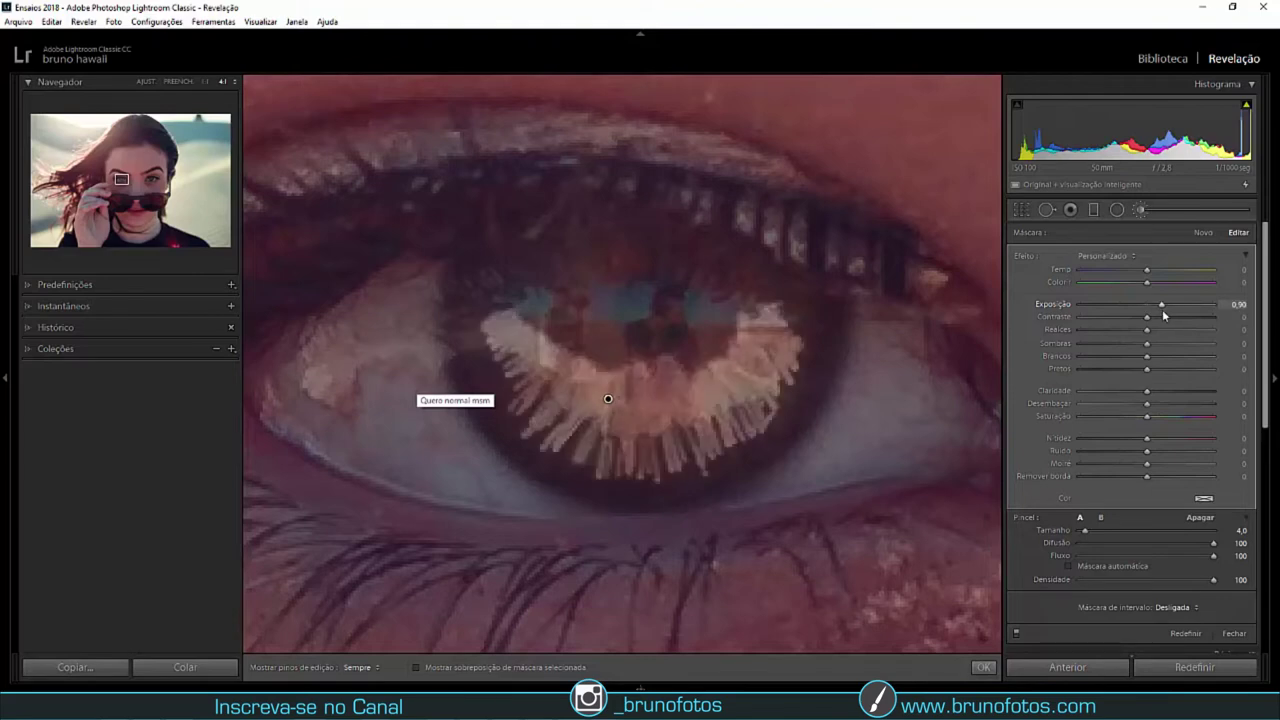
click(1155, 306)
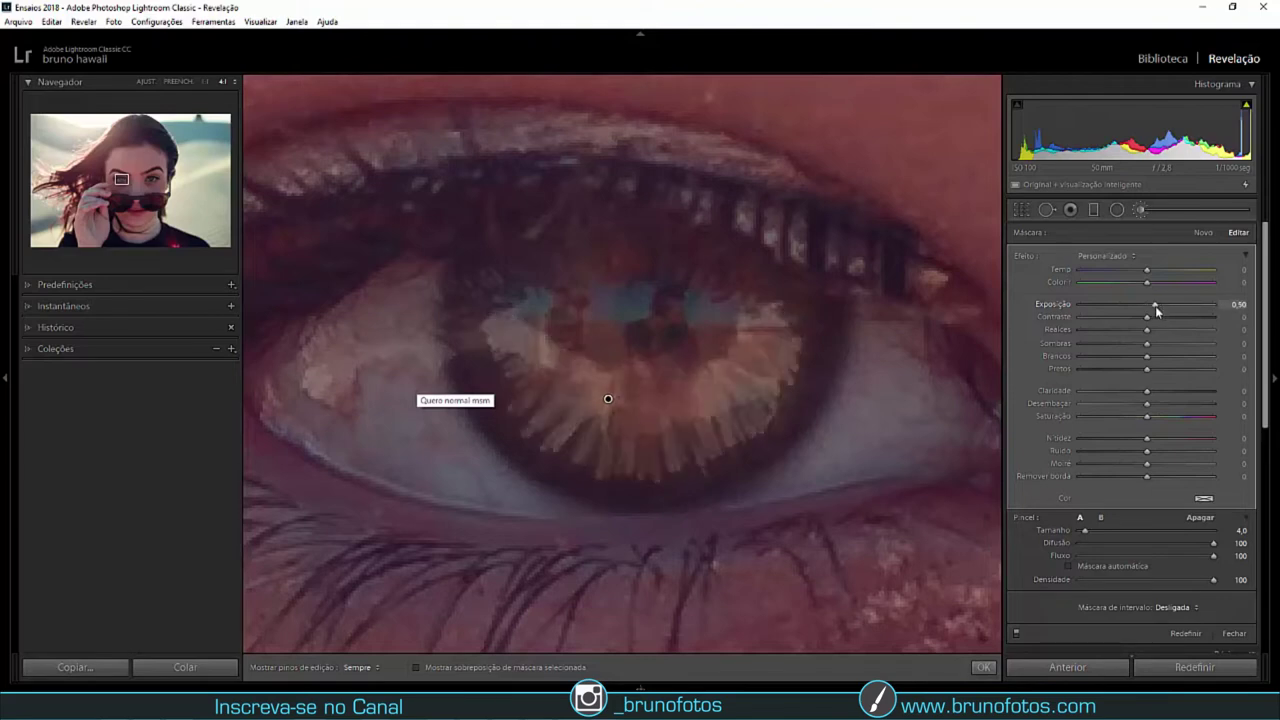
click(1160, 392)
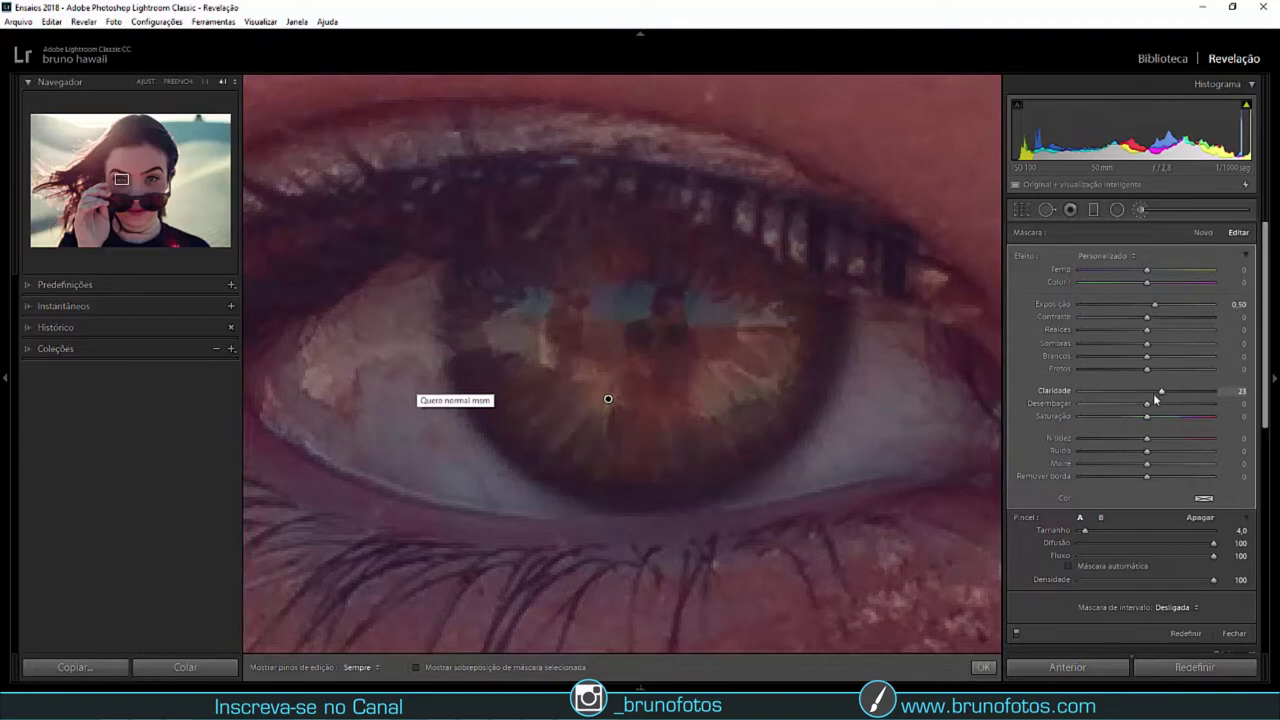
Step: Compare the iris with its adjustment toggled off and on, leaving it on
click(1017, 636)
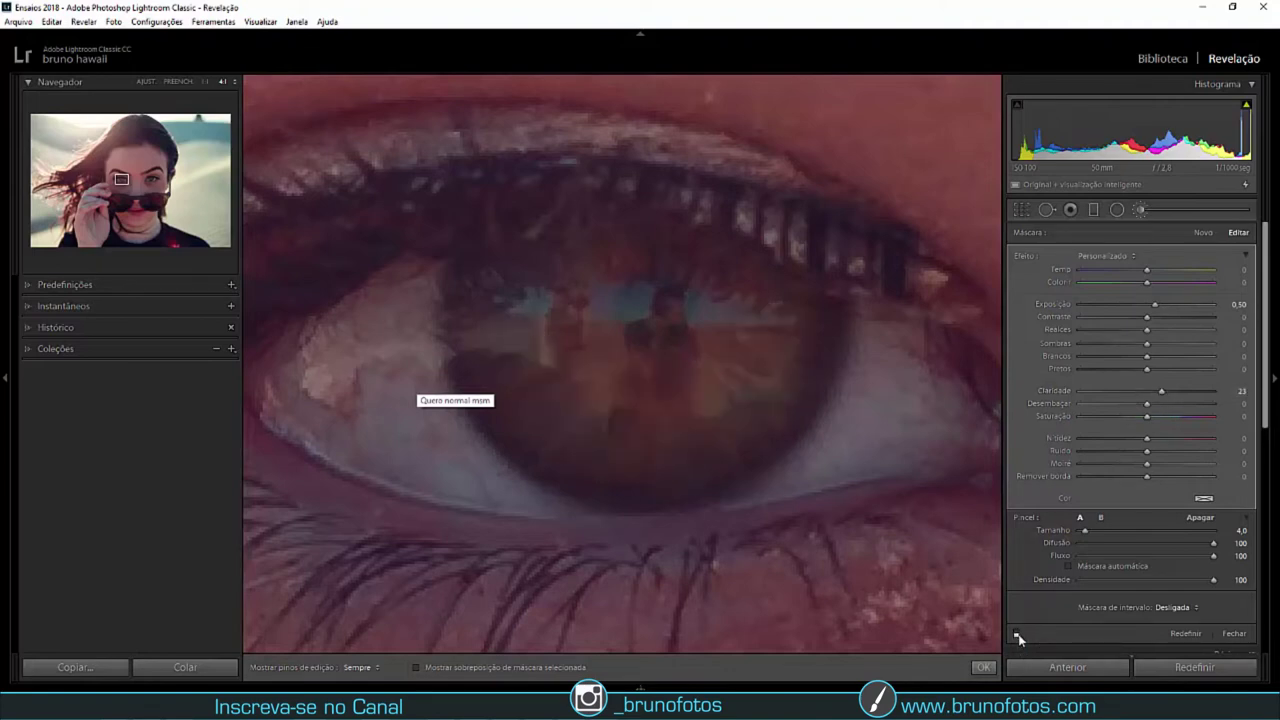
click(1017, 637)
click(1016, 637)
click(1016, 638)
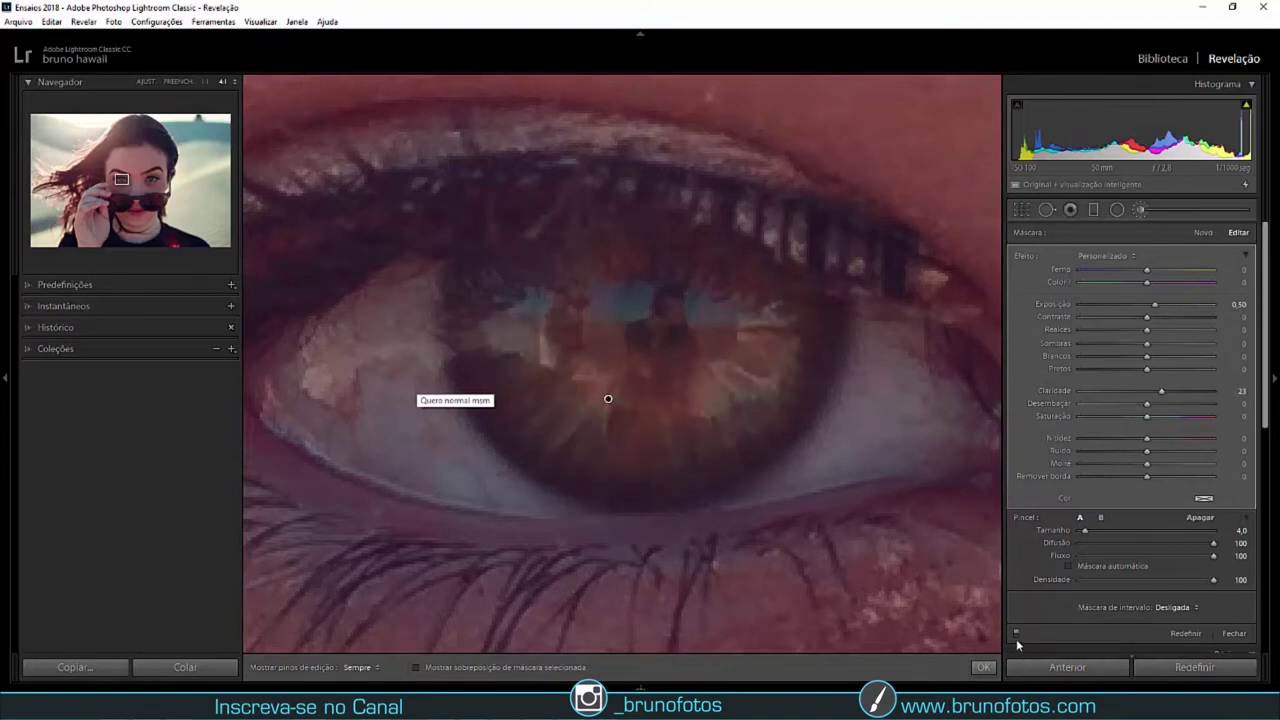
click(1016, 637)
click(1016, 637)
click(1201, 233)
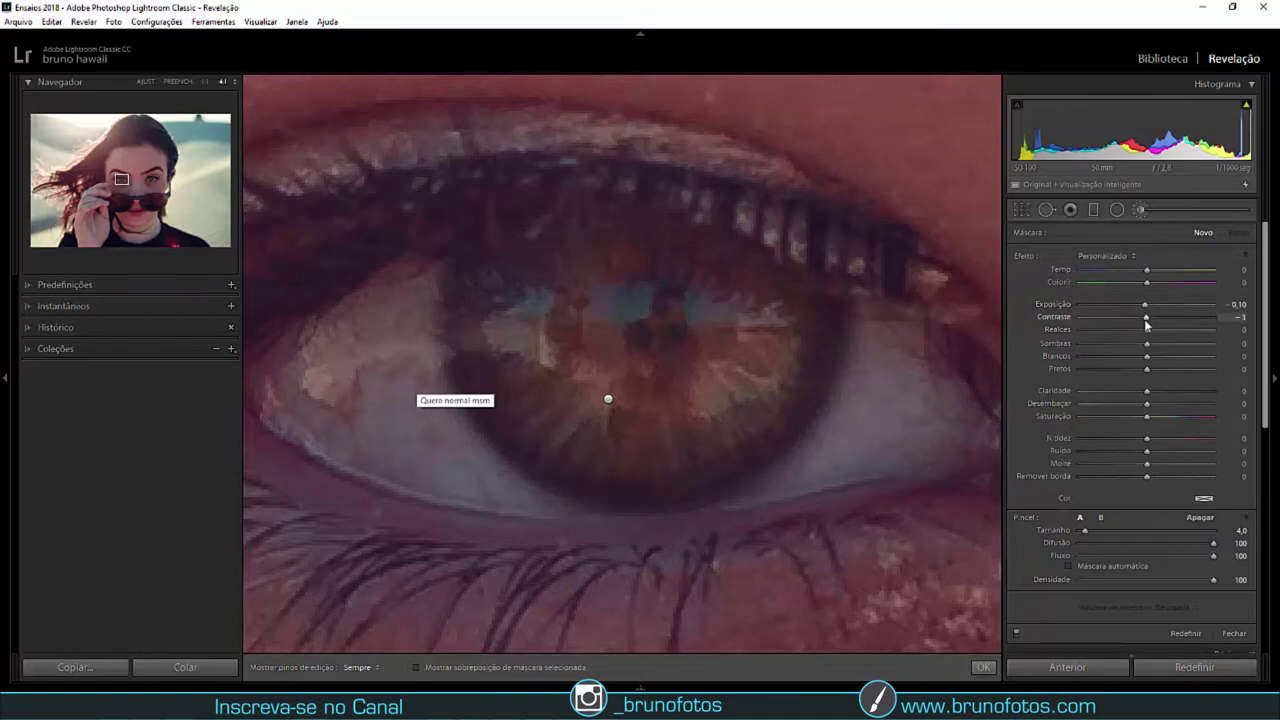
Step: Paint the -0.10 exposure mask along the lower iris edge and around the iris rim
scroll(455, 289, up, 3)
key(h)
mouse_move(517, 447)
mouse_down()
mouse_move(588, 492)
mouse_move(759, 448)
mouse_up()
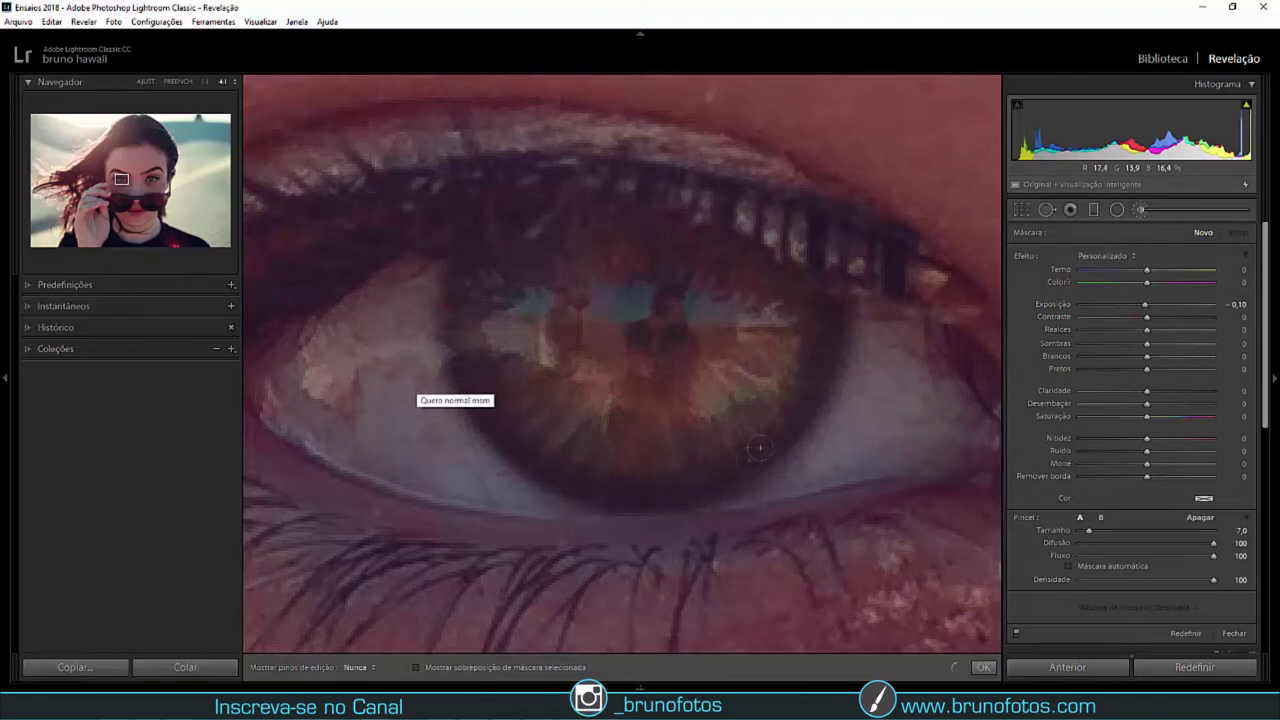
scroll(658, 330, up, 4)
drag(658, 330, 676, 301)
key(h)
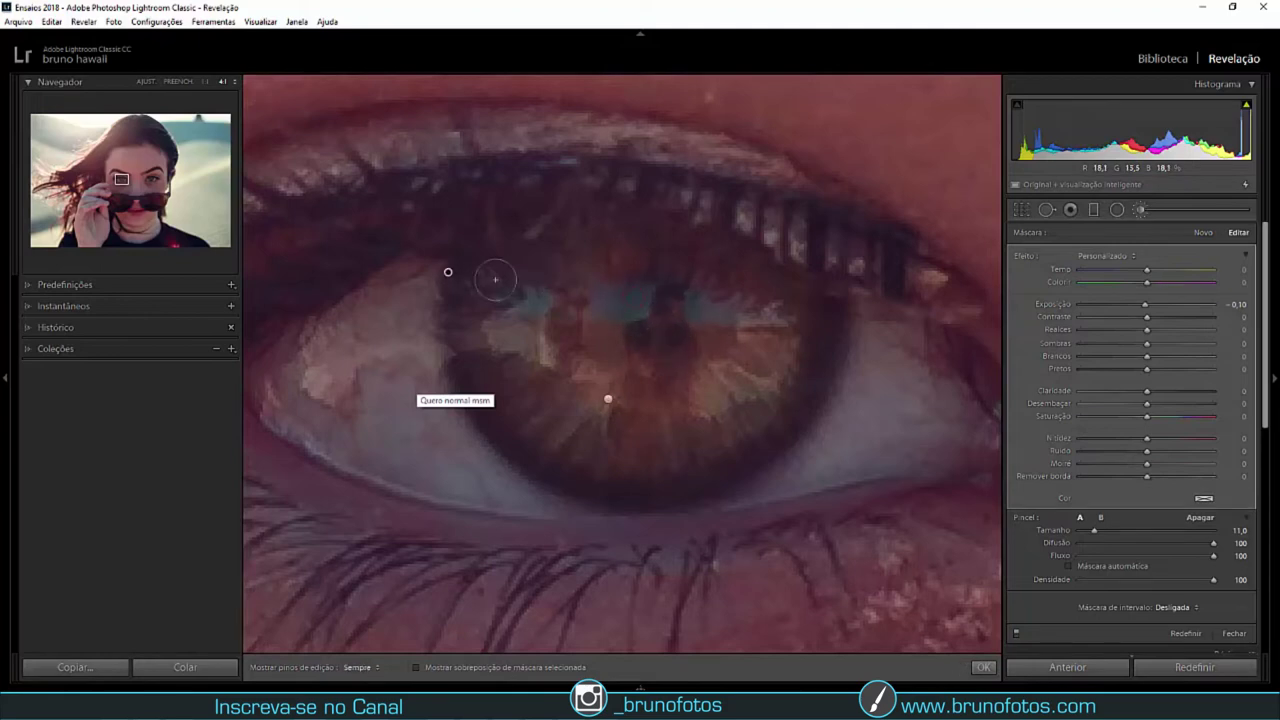
Step: At size 5, paint the mask along the upper lash line, then zoom back in
key(h)
key(ctrl+minus)
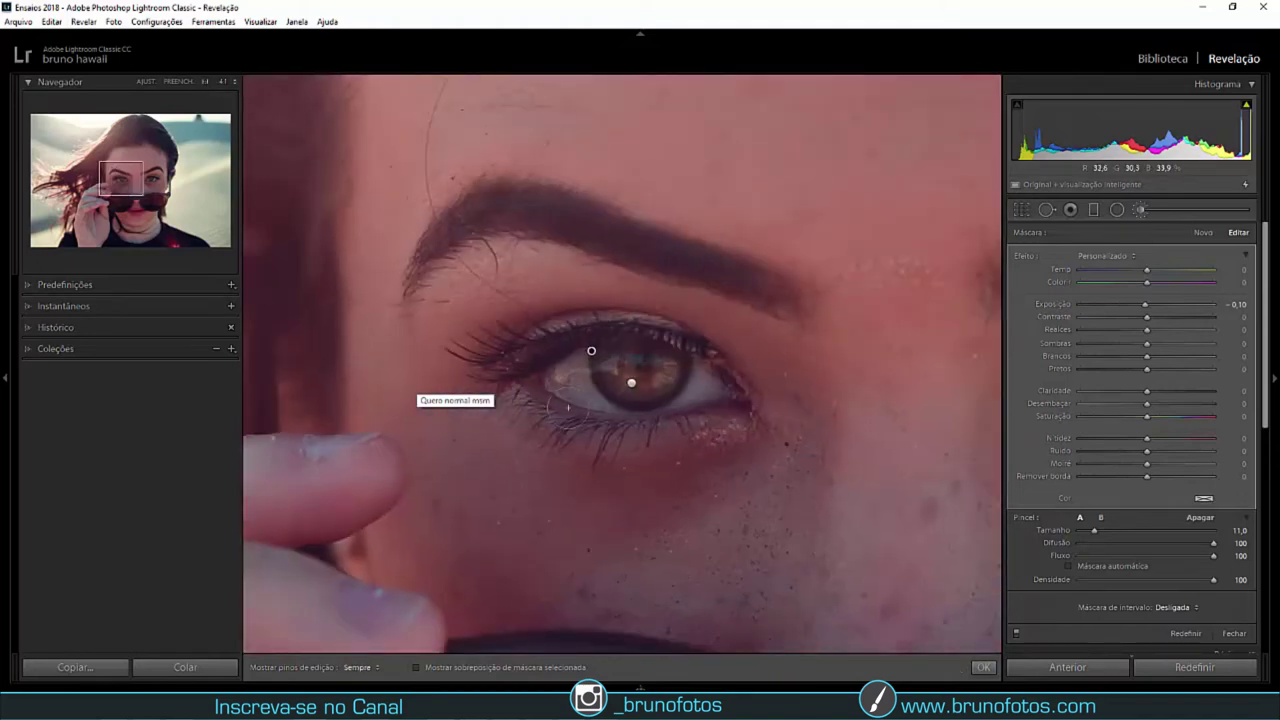
key(bracketleft)
key(h)
drag(752, 404, 503, 375)
key(ctrl+equal)
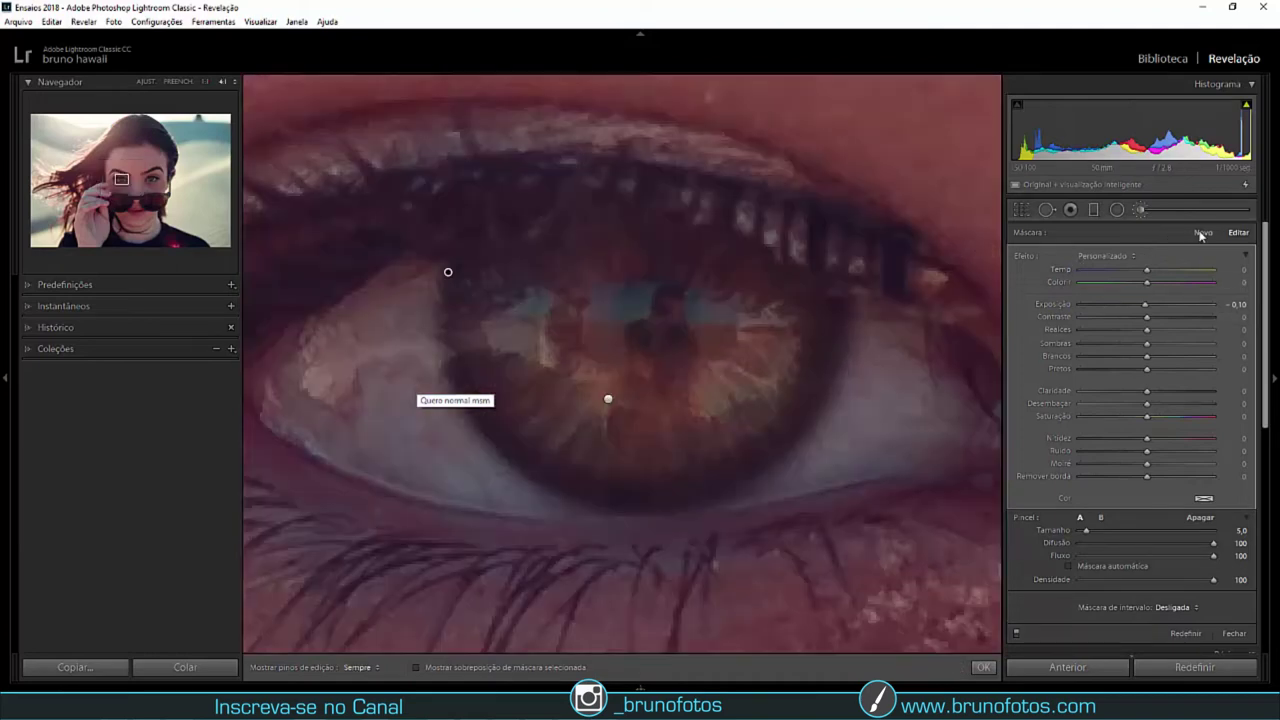
Step: Start a new brush mask with exposure 0.22 and saturation -29
click(1203, 235)
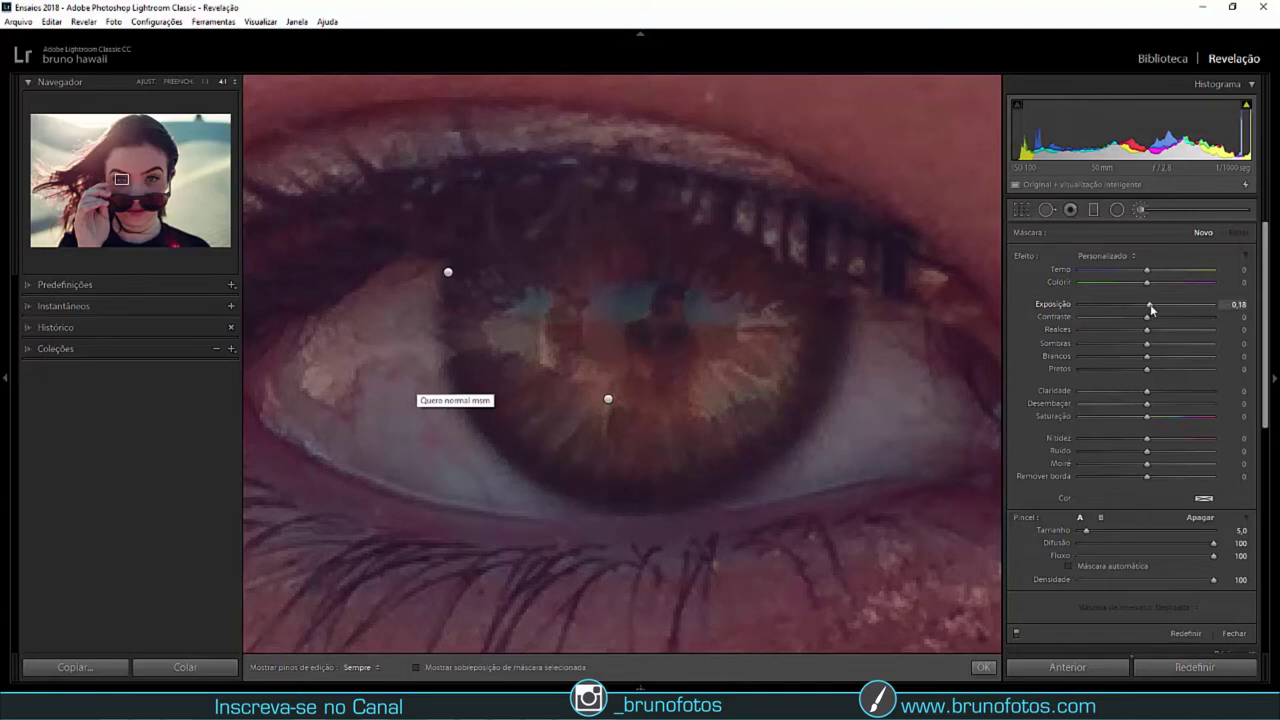
drag(1153, 310, 1157, 310)
click(1129, 418)
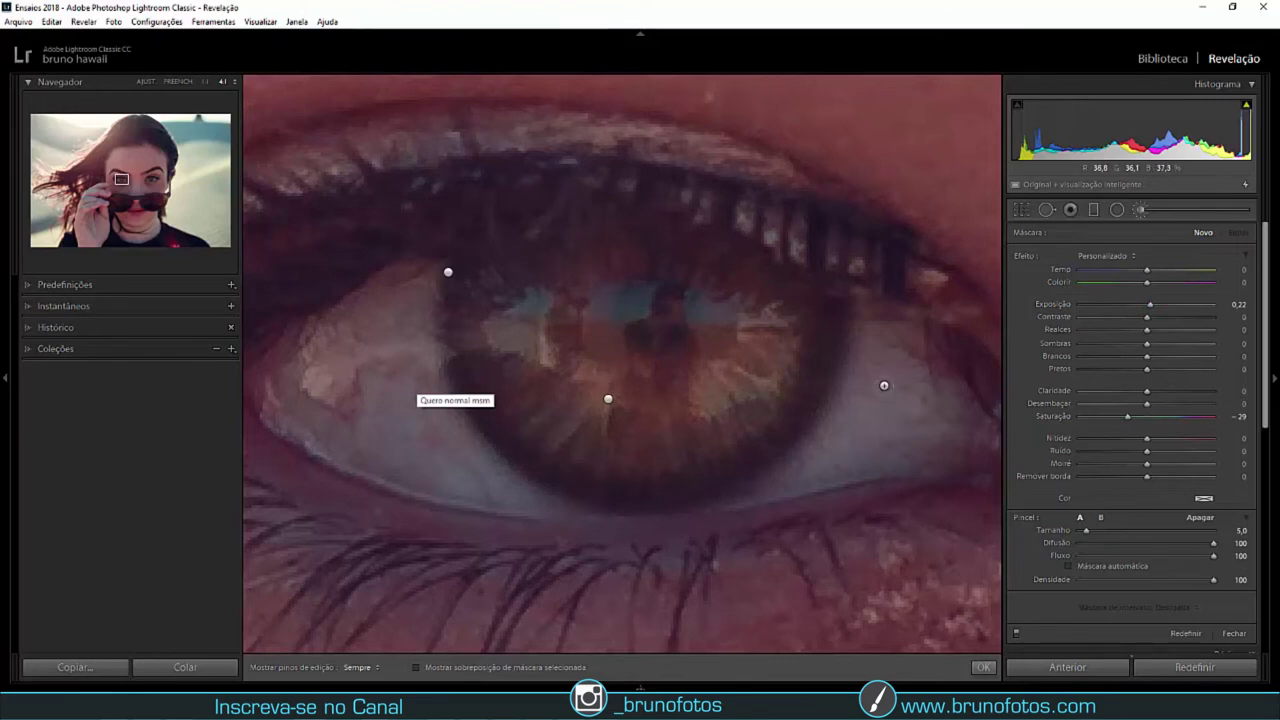
Step: Paint the whitening mask over the white of the eye, then zoom out
scroll(860, 405, up, 3)
key(h)
key(ctrl+z)
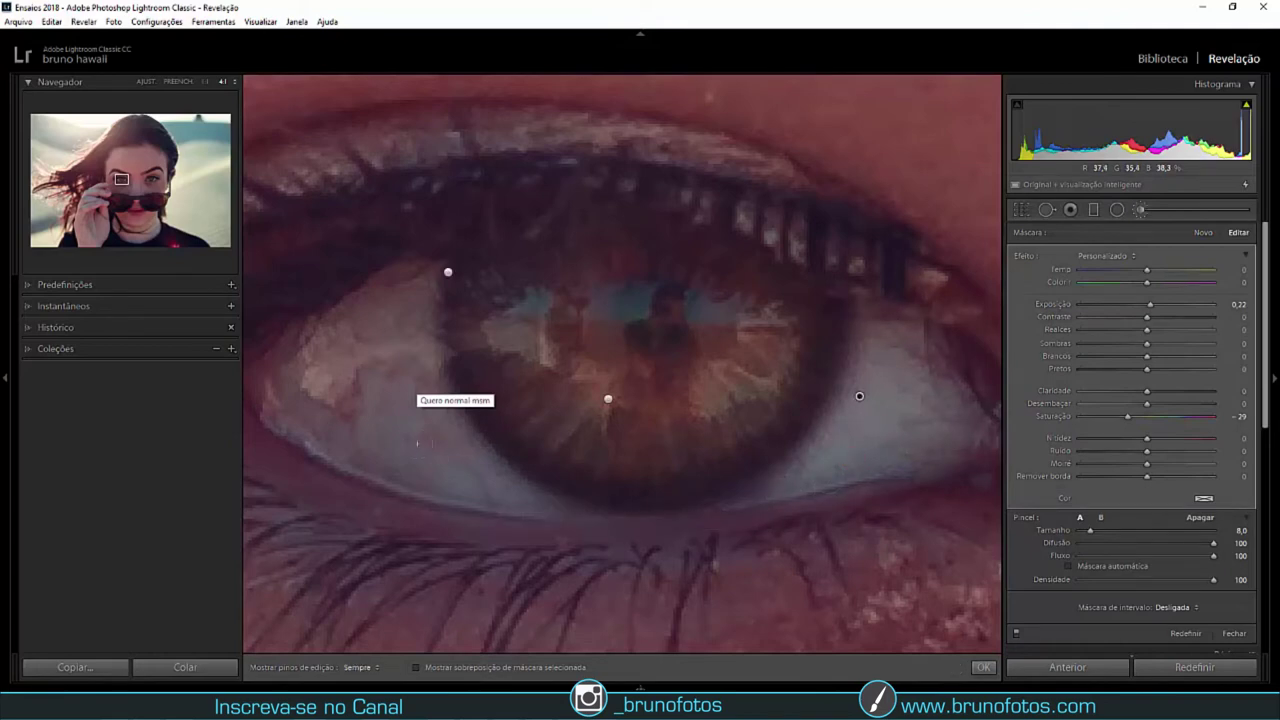
drag(383, 462, 370, 300)
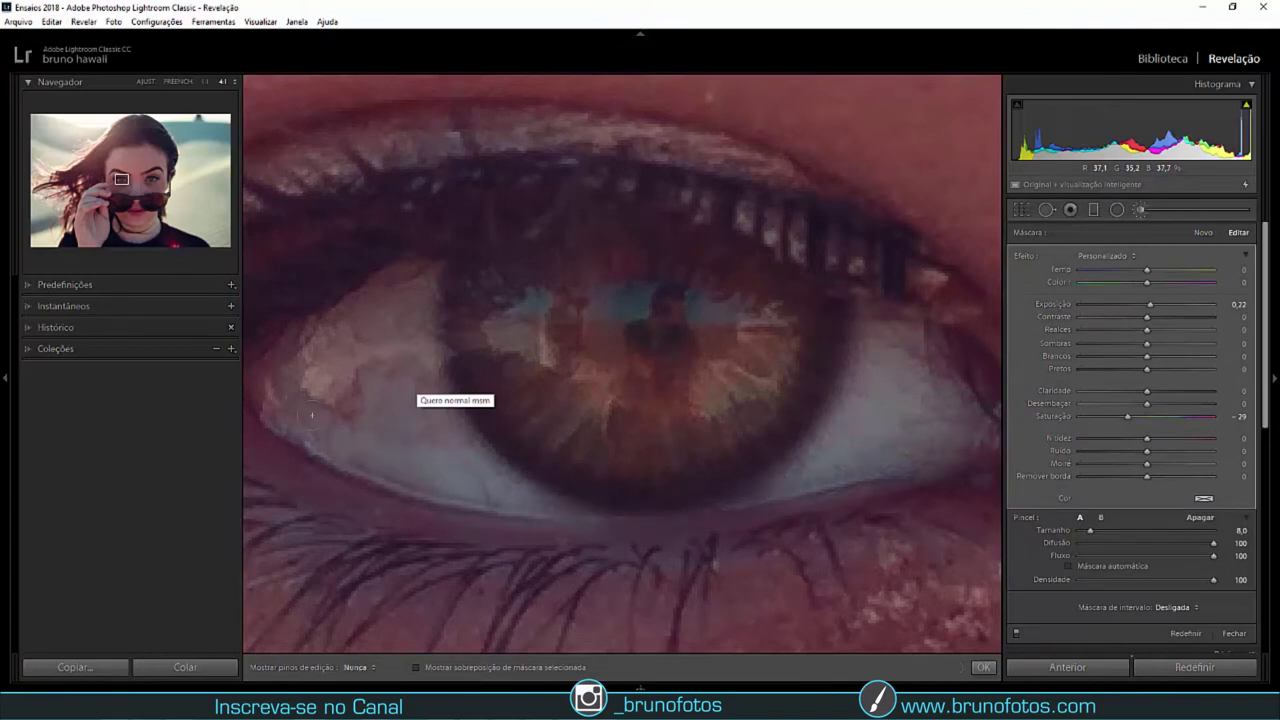
key(h)
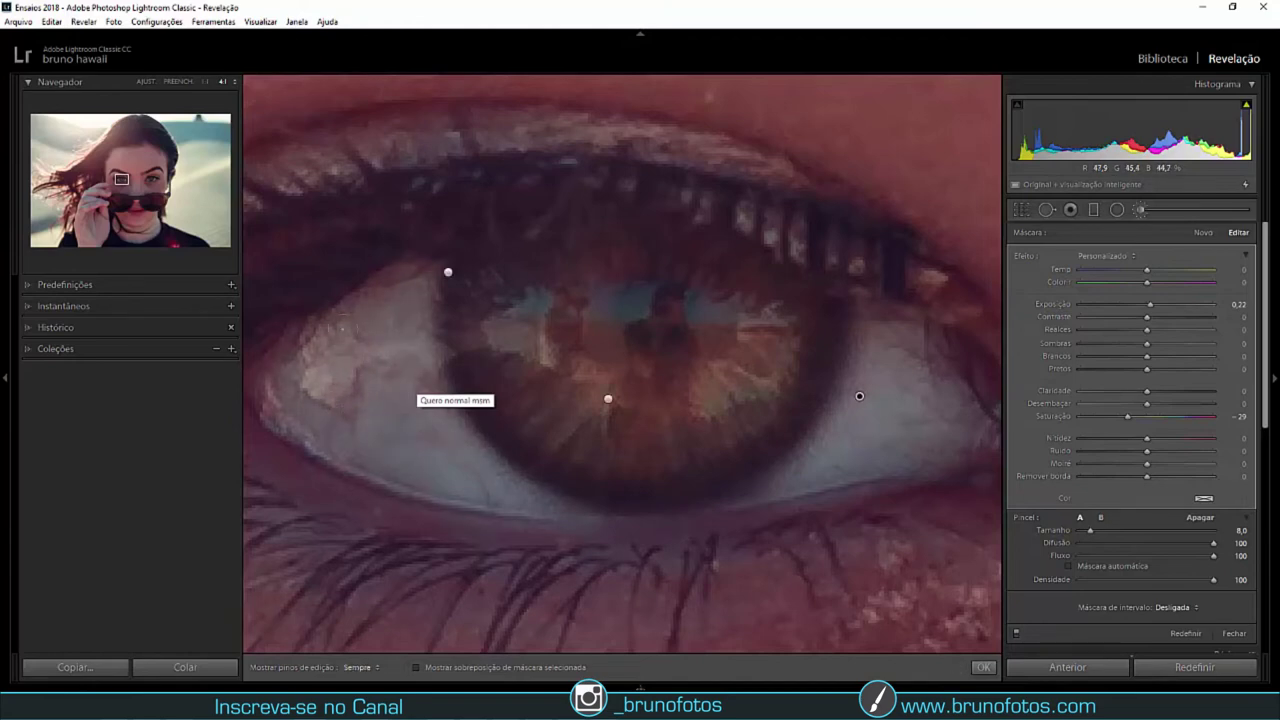
key(ctrl+minus)
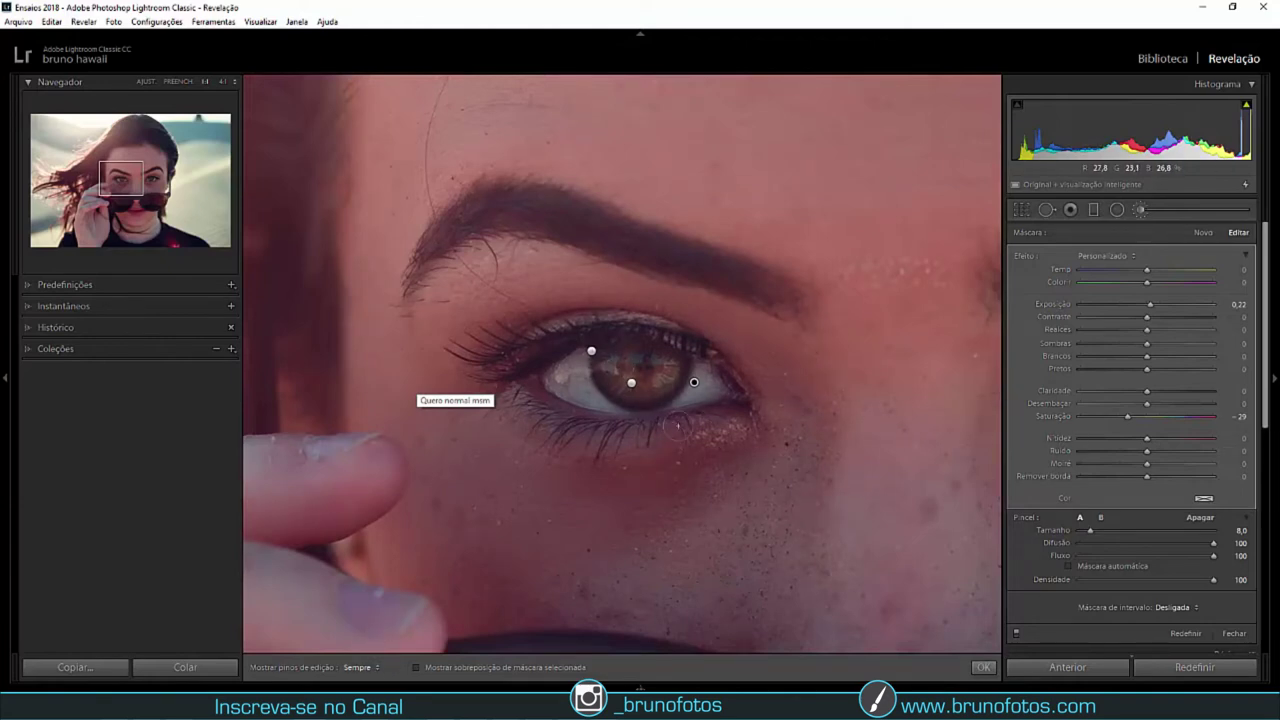
Step: Set edit pins to Never show, compare the whitening off and on, then fit the photo
click(378, 671)
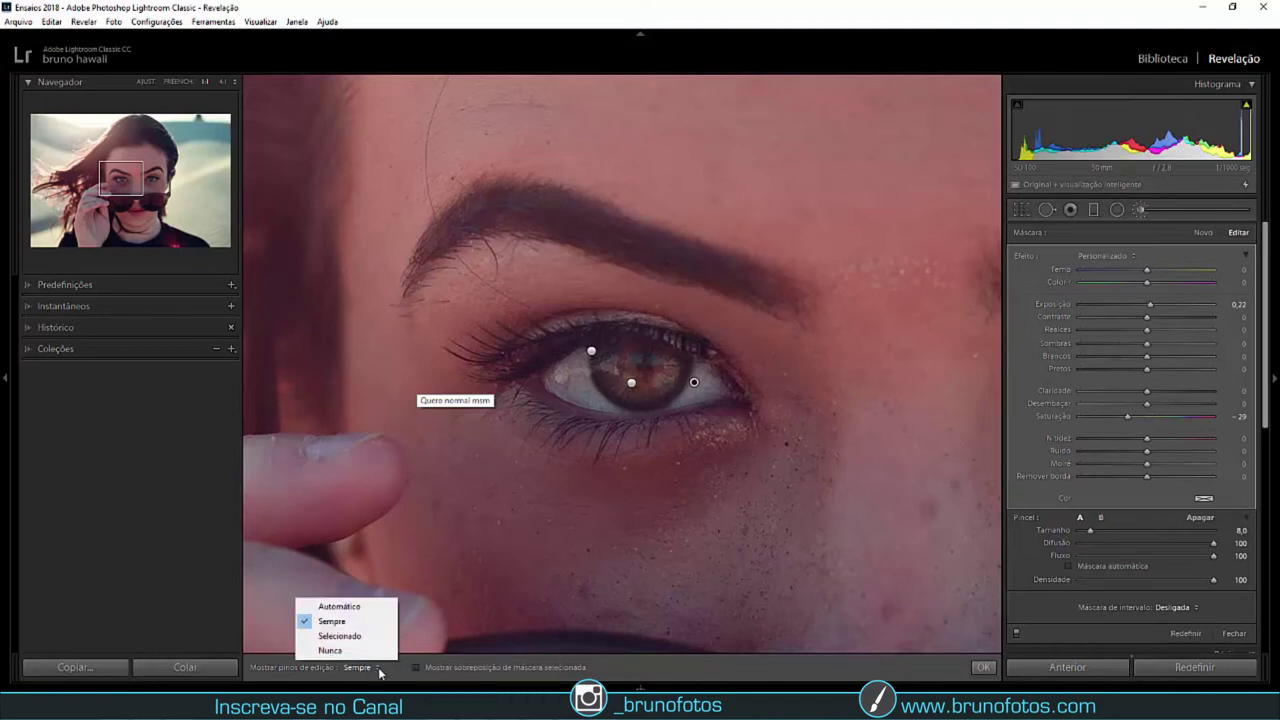
click(330, 650)
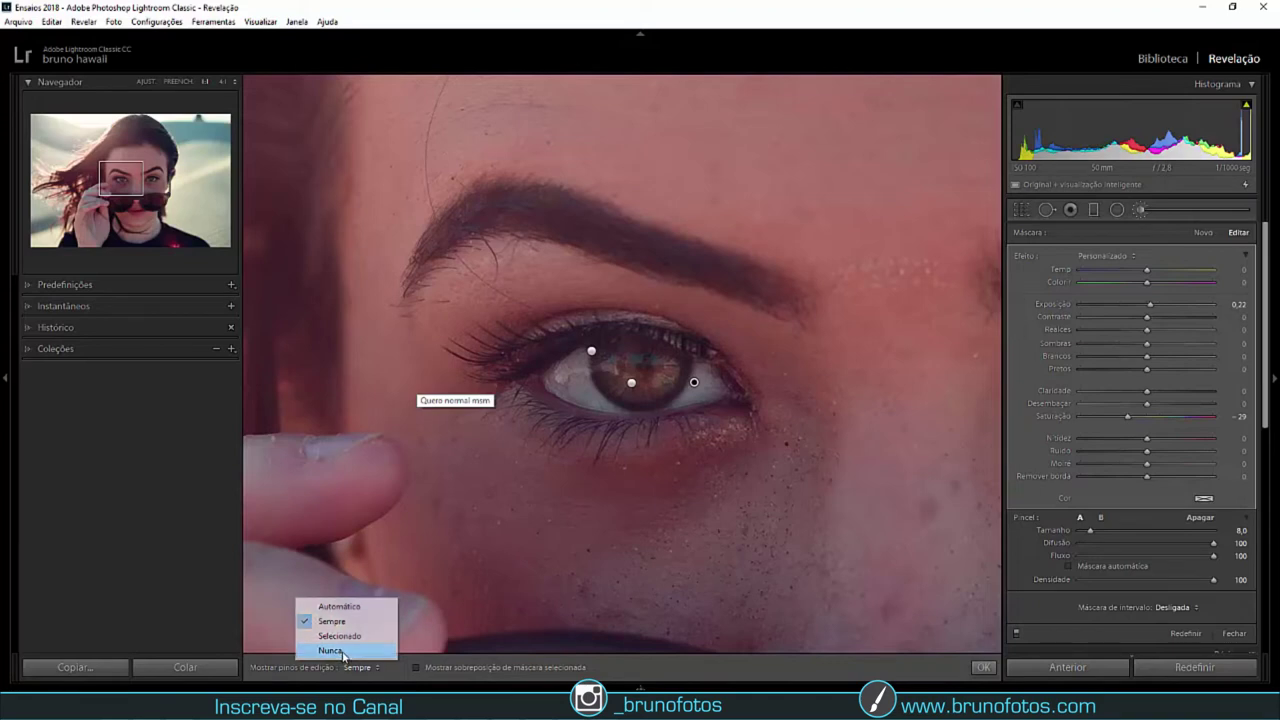
click(1017, 632)
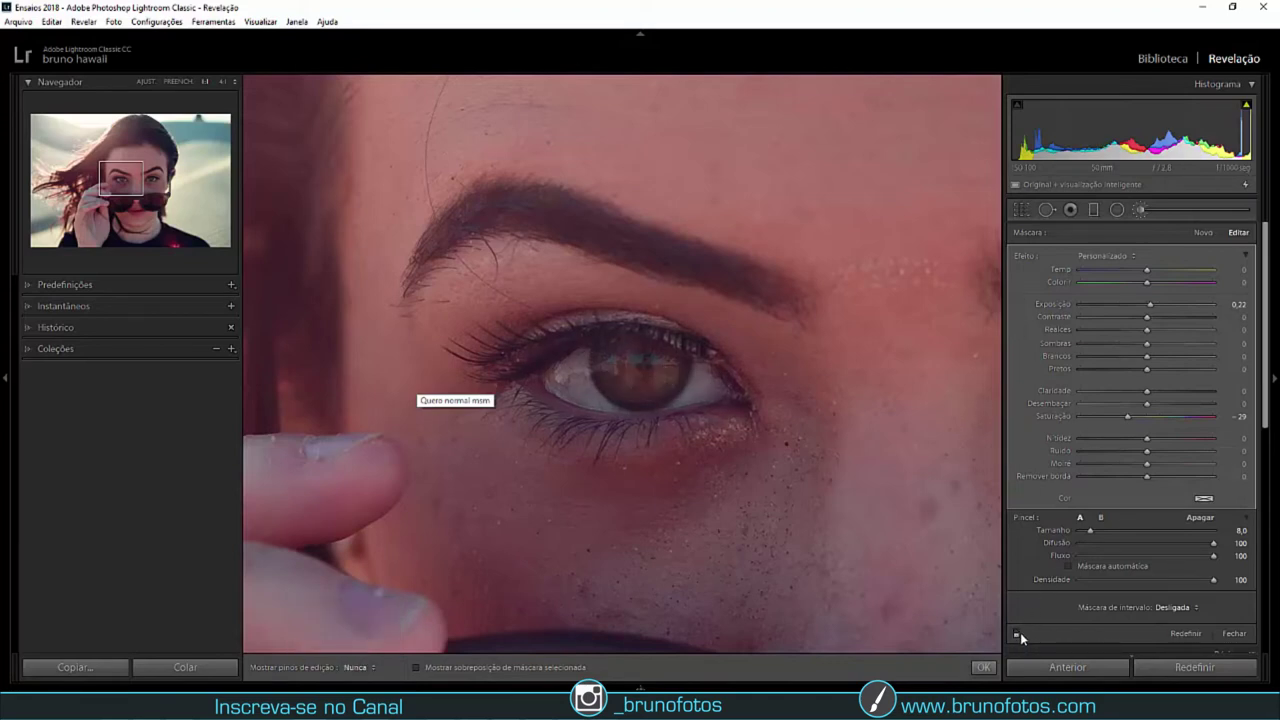
click(1016, 634)
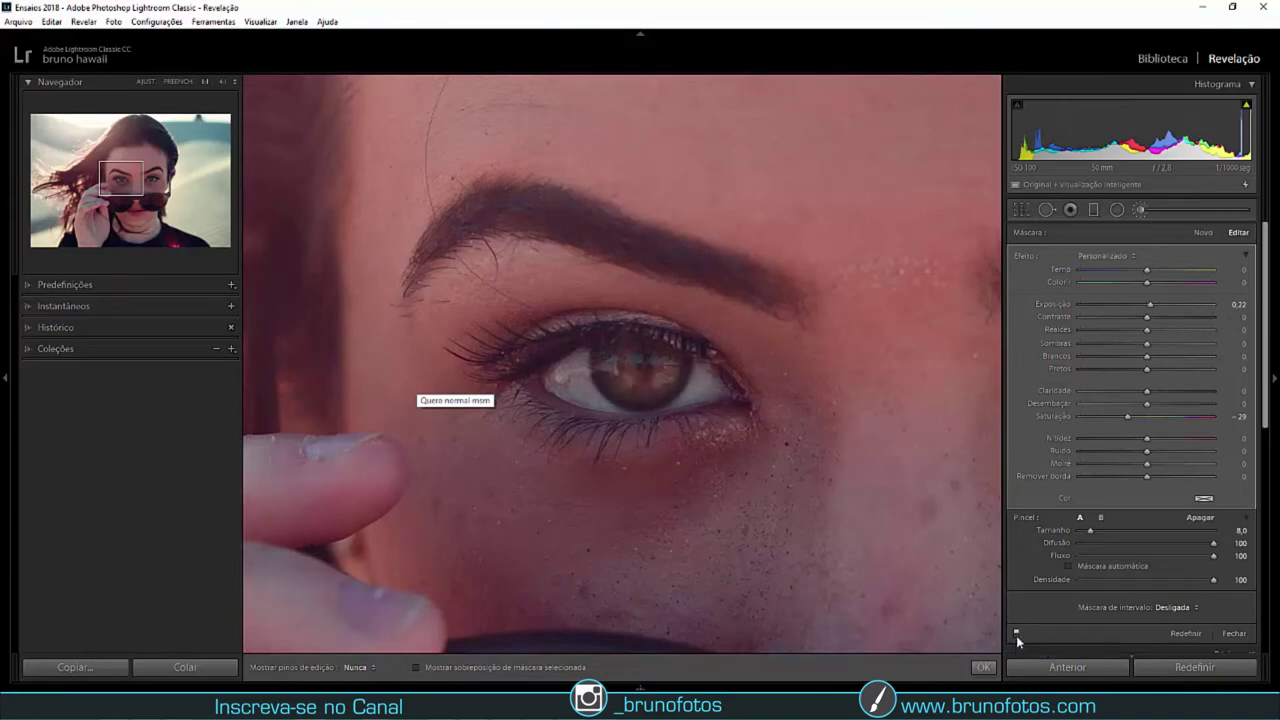
key(z)
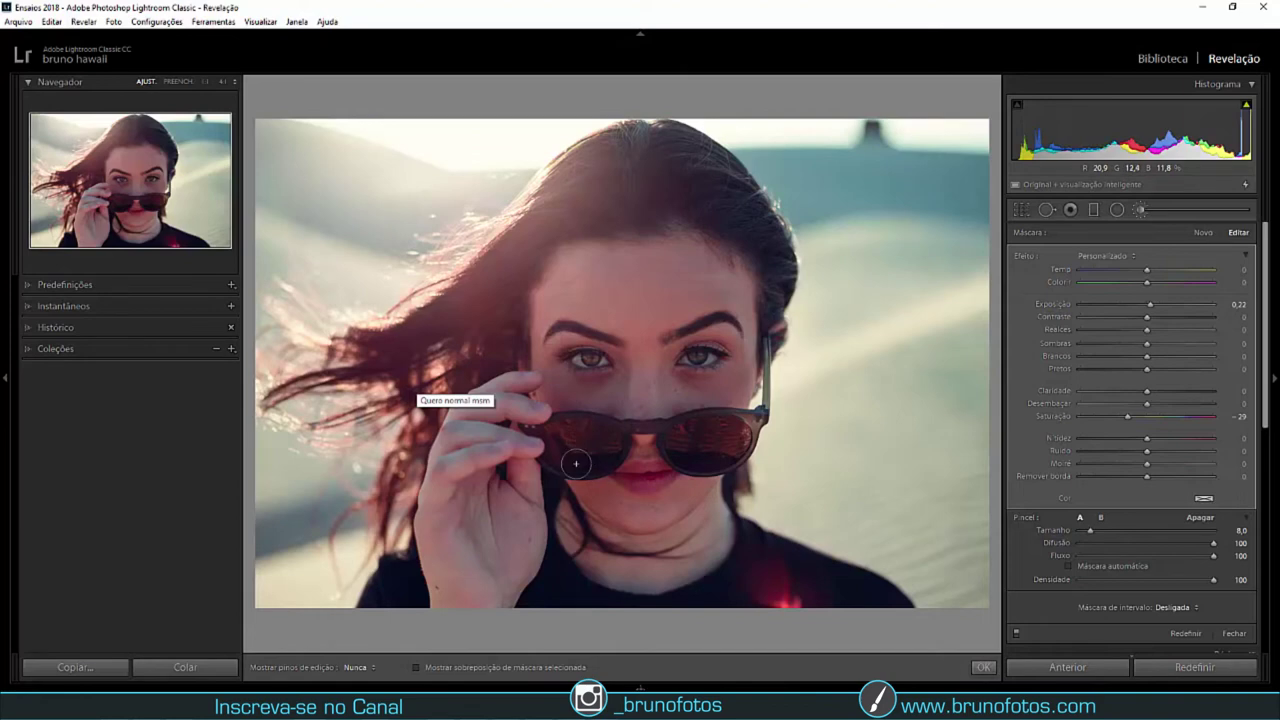
Step: Add a new brush mask with a cyan teal colour tint (hue 196) on the left iris
key(z)
click(1203, 232)
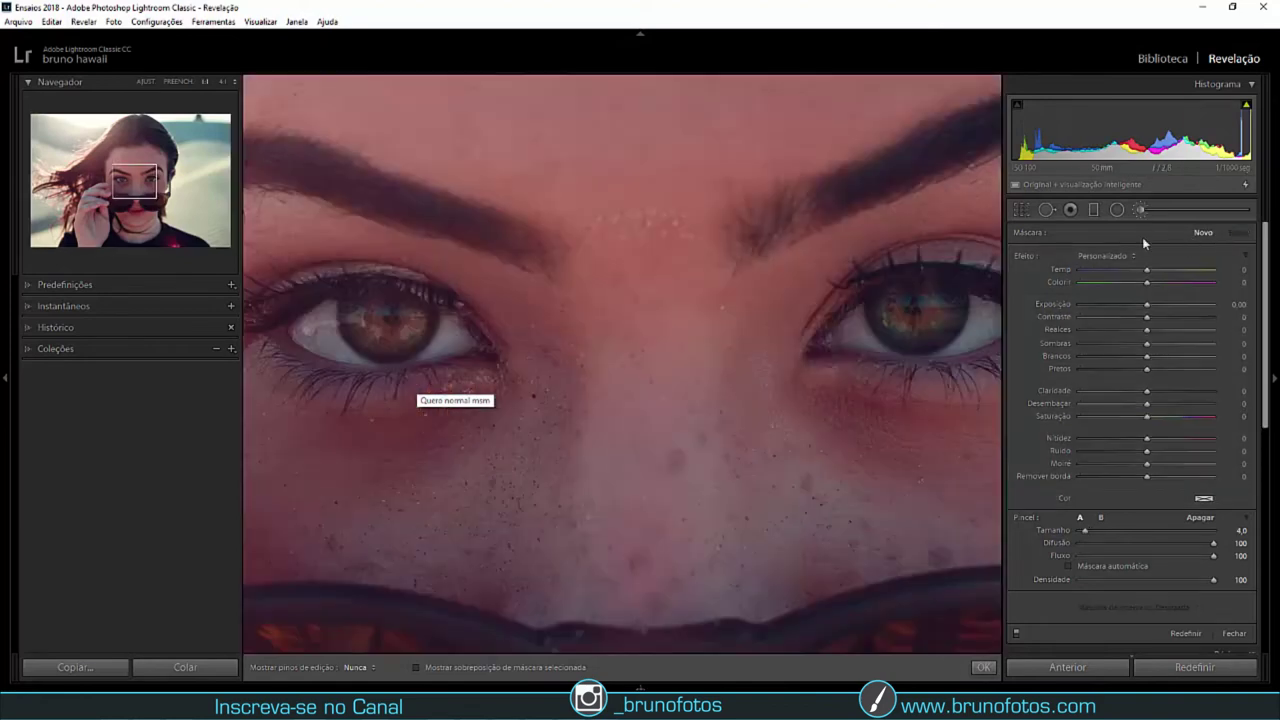
click(1204, 498)
click(1075, 500)
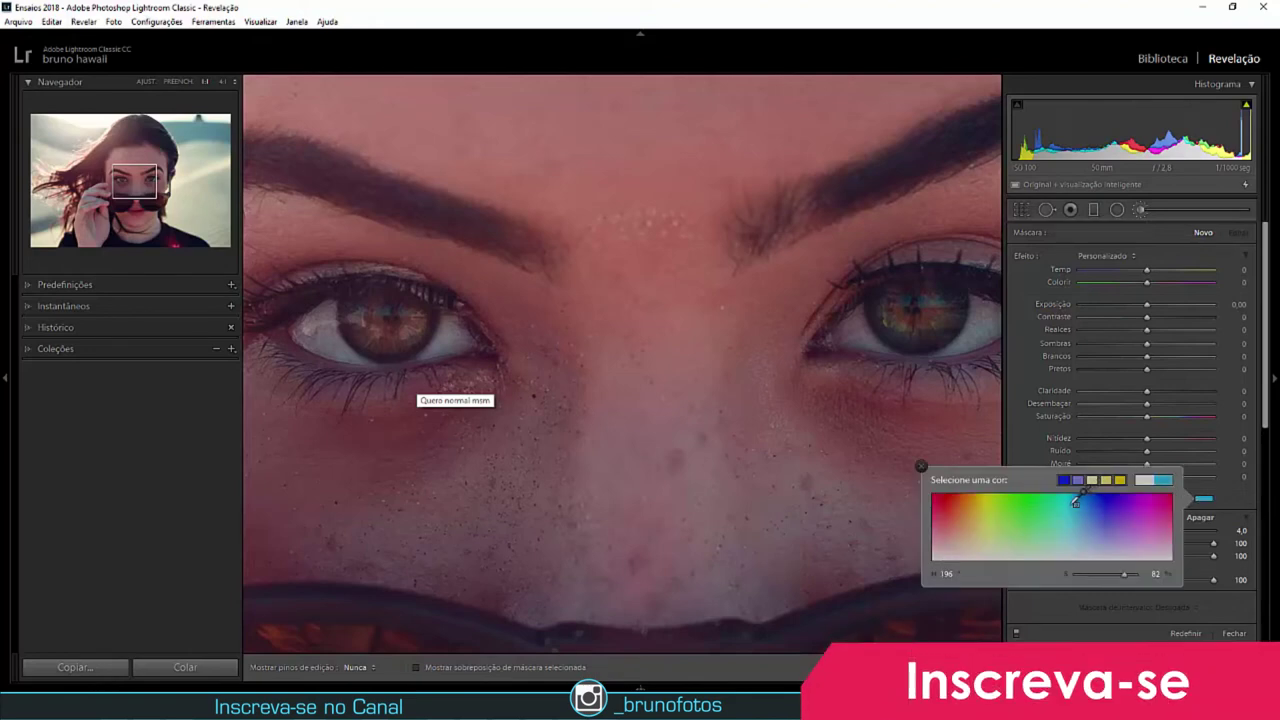
mouse_move(1075, 500)
mouse_down()
mouse_move(366, 334)
mouse_move(385, 330)
mouse_up()
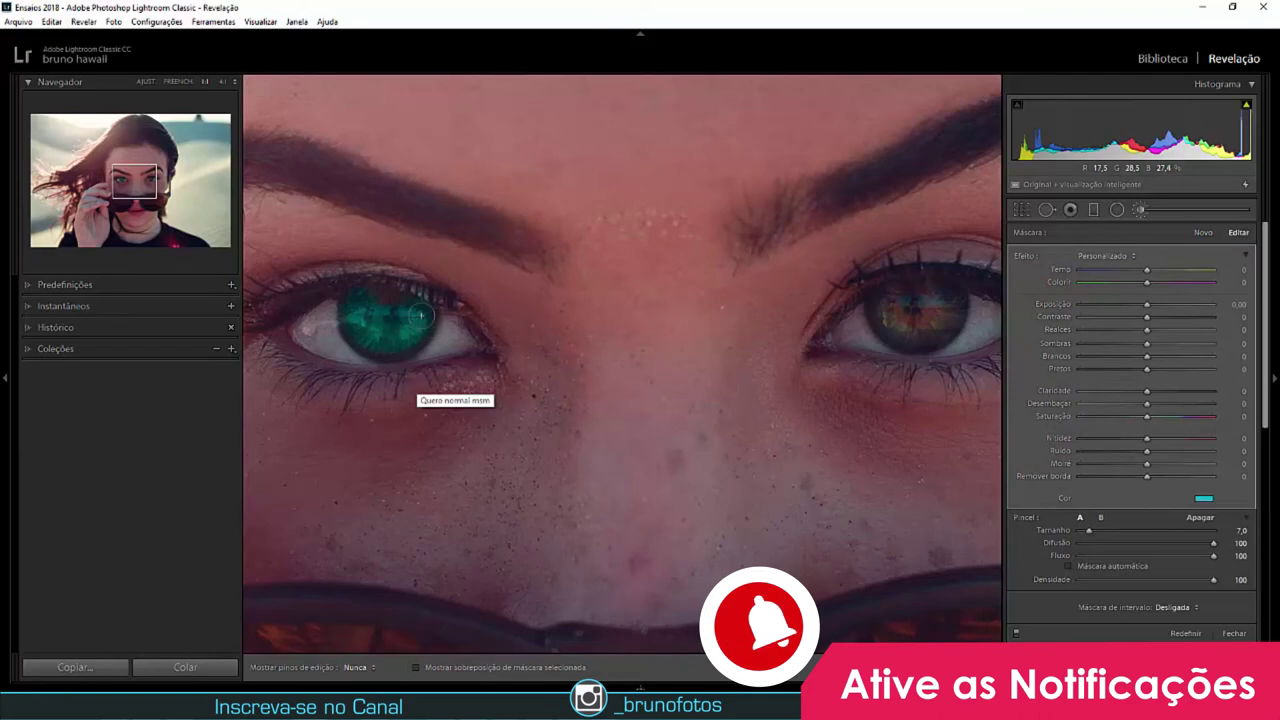
key(z)
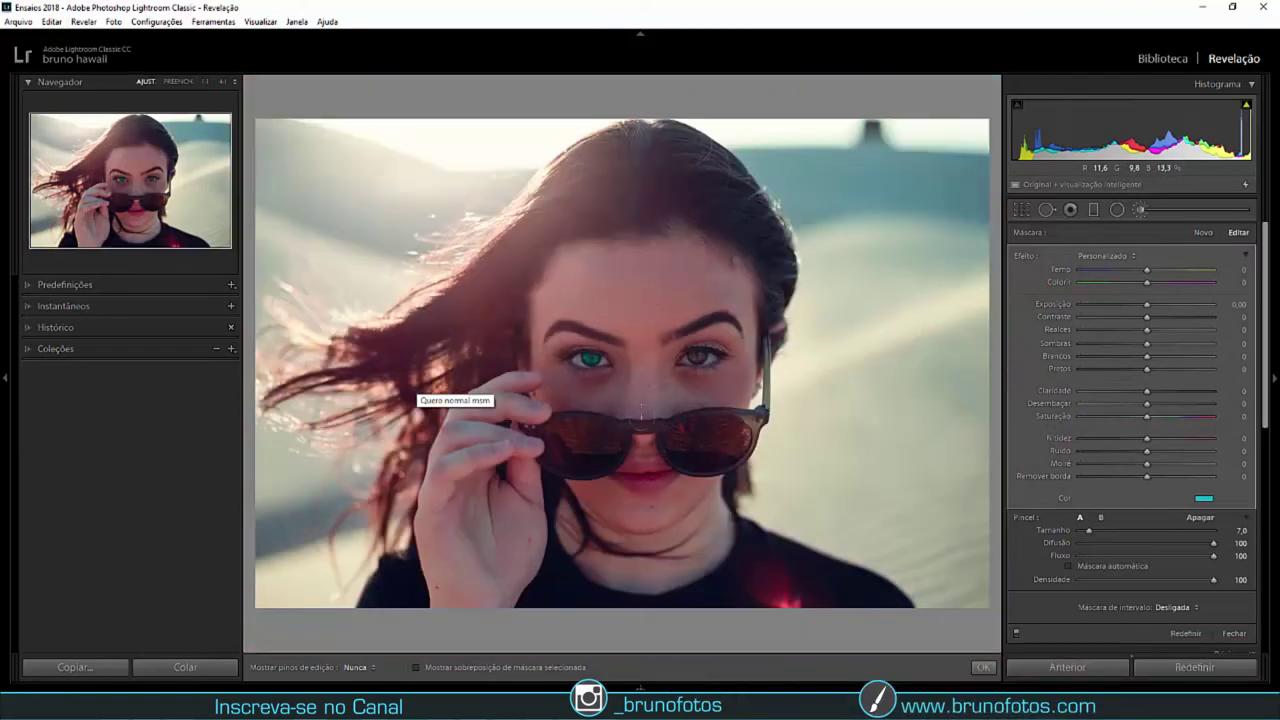
key(z)
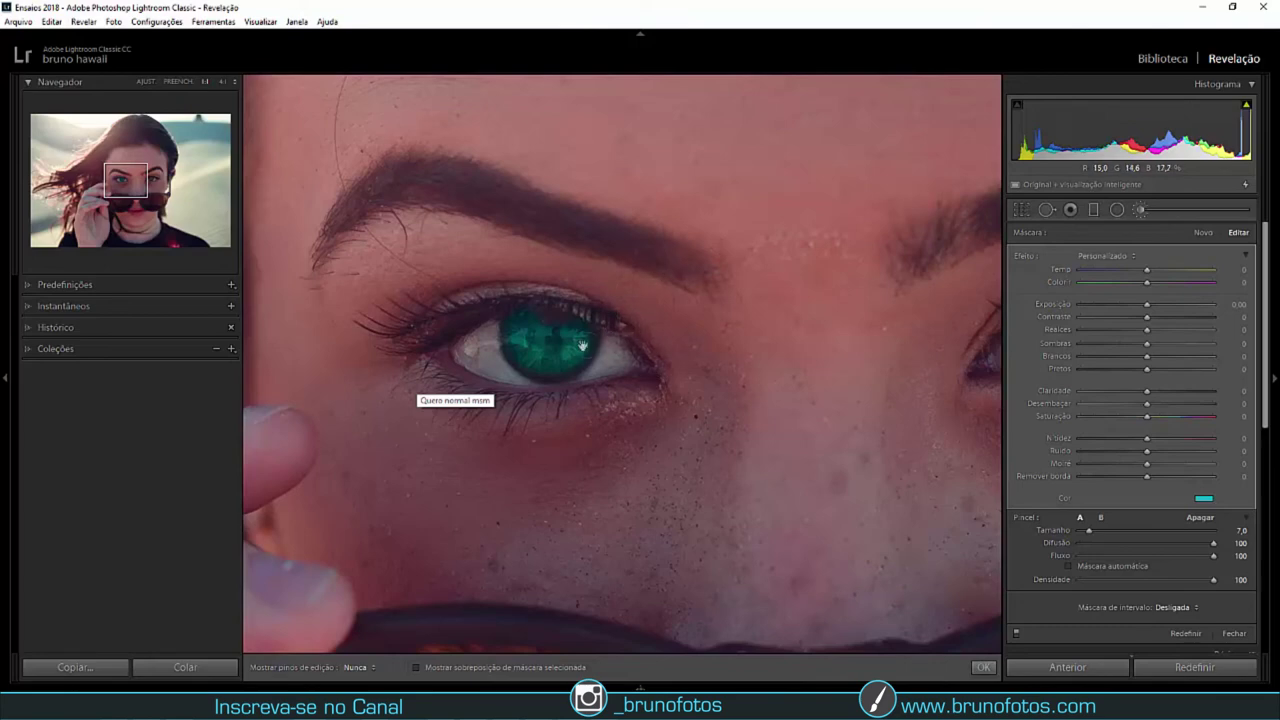
key(z)
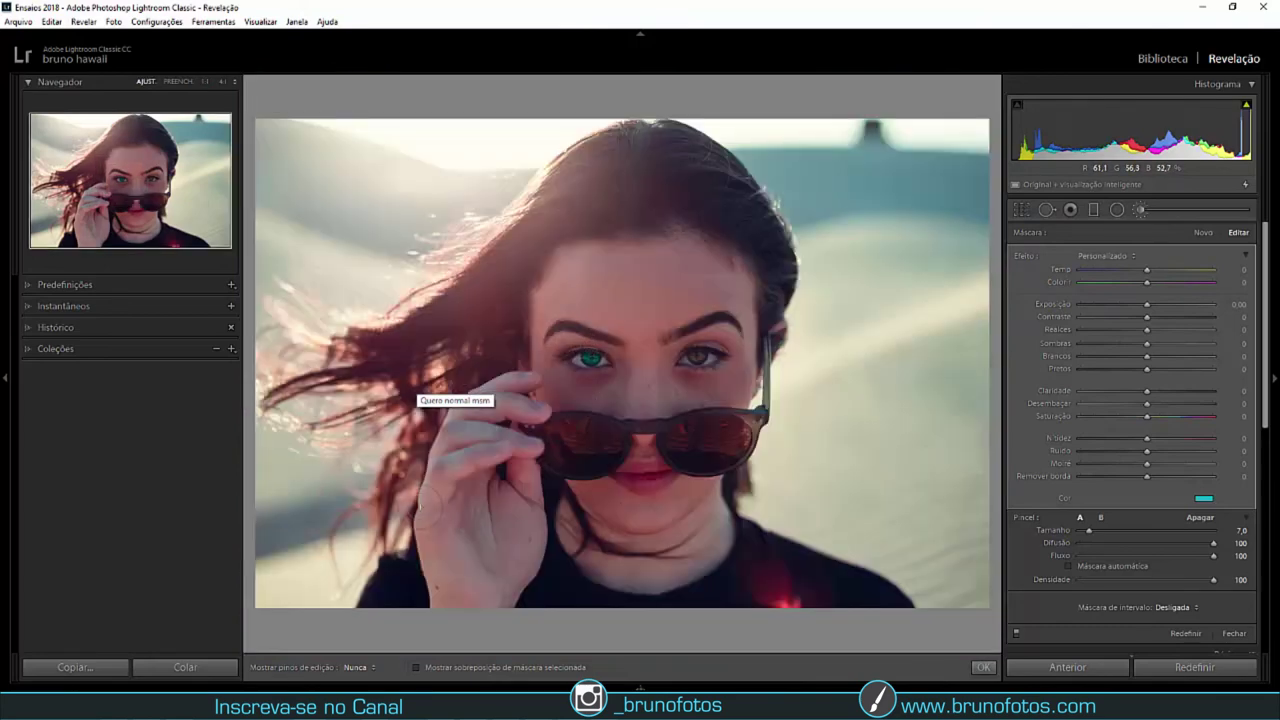